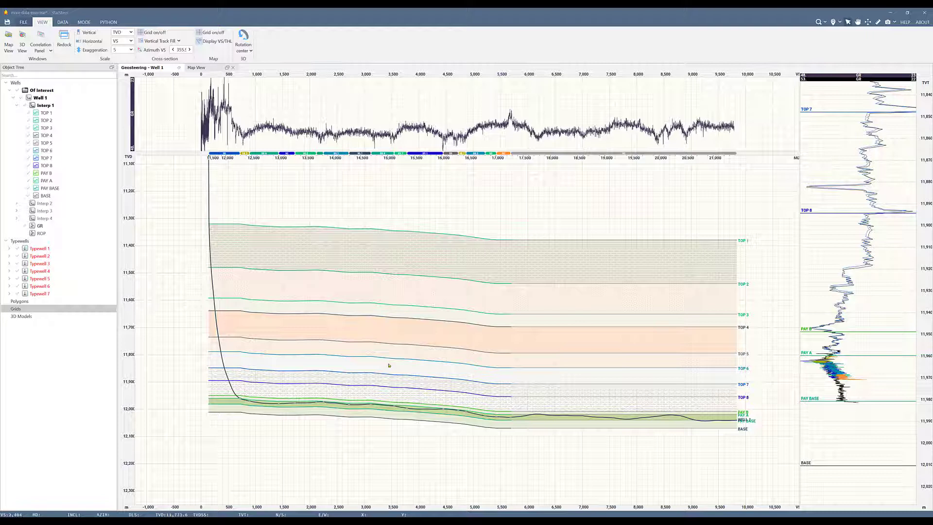
Leave the TOP 1 horizon's typelog fill set to none.
left_click(45, 113)
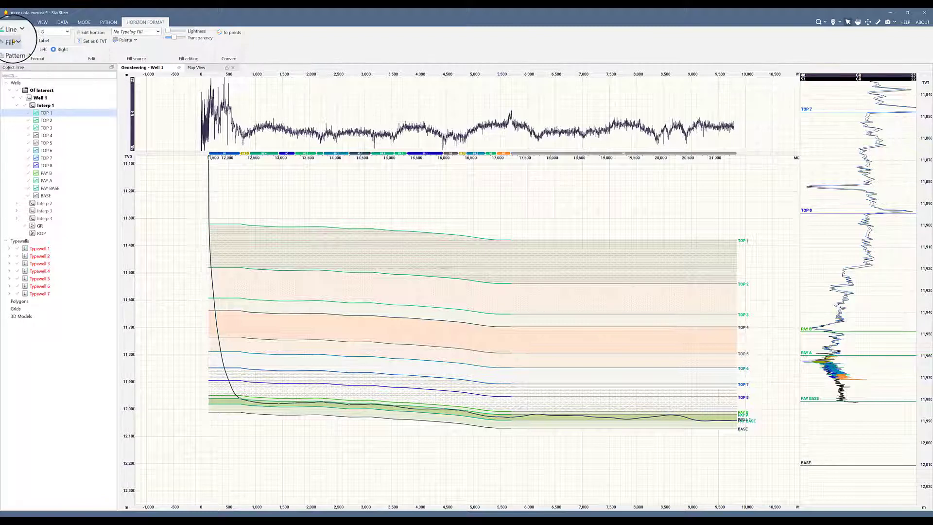
left_click(15, 51)
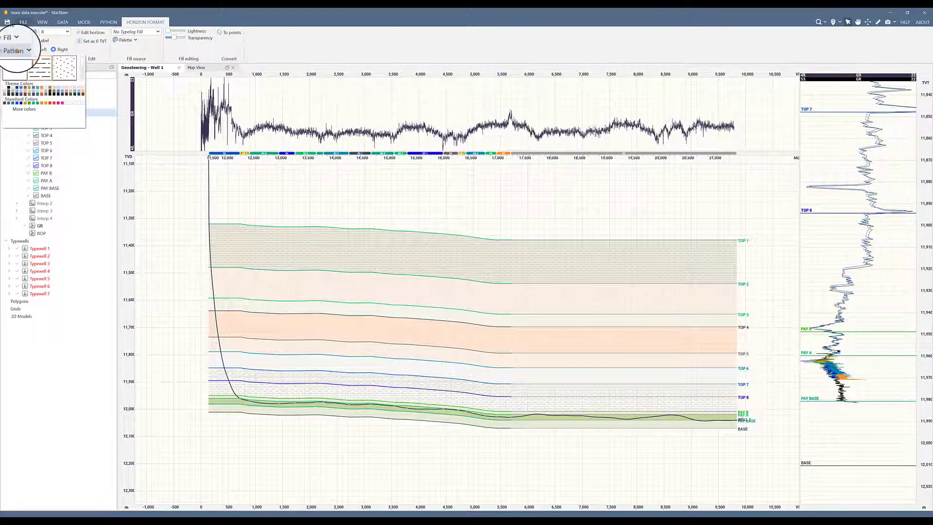
left_click(158, 32)
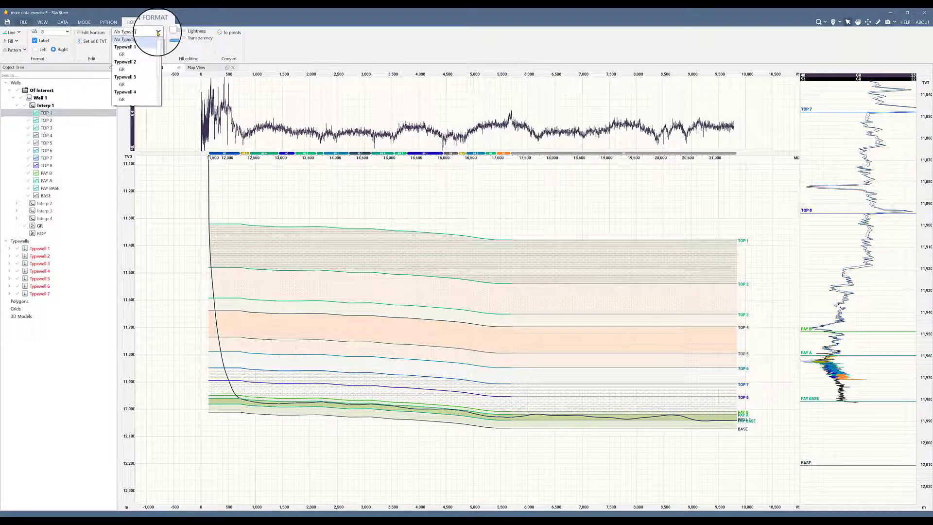
left_click(130, 39)
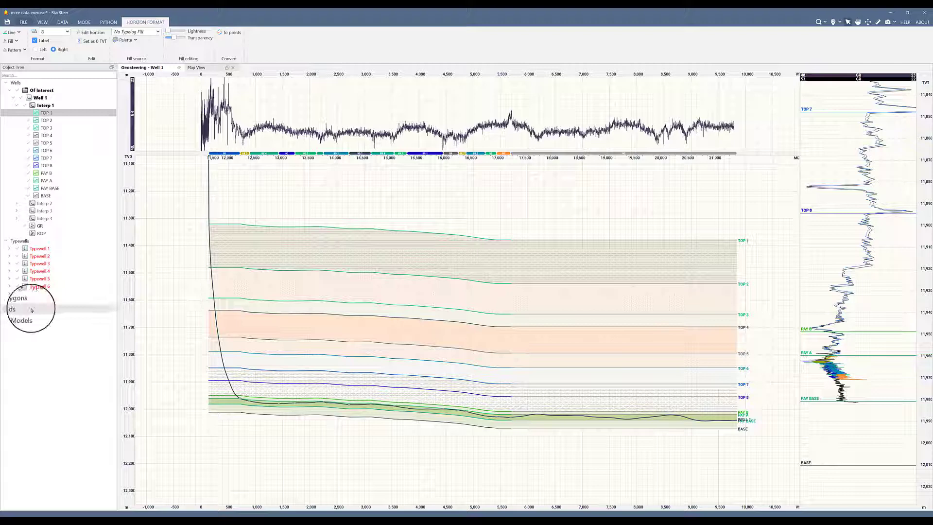
Import the A CHALK, C Chalk and A Marl grid files into the Grids folder.
left_click(32, 310)
right_click(31, 310)
mouse_move(48, 322)
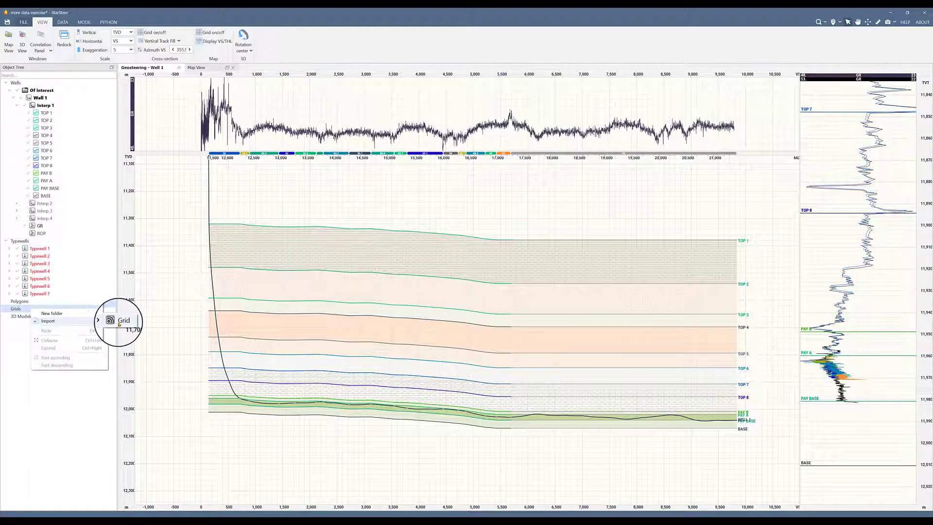
left_click(117, 321)
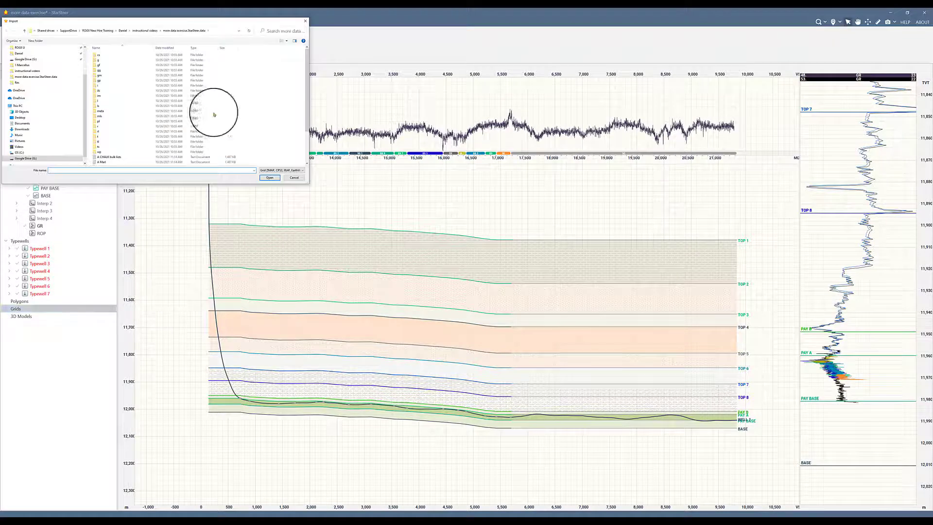
scroll(211, 109, "down", 3)
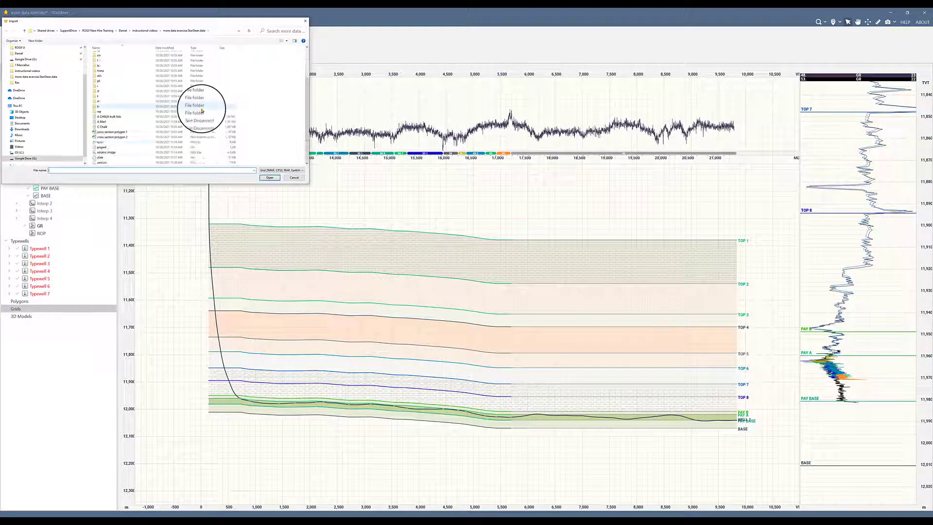
left_click(128, 117)
left_click(127, 121, "ctrl")
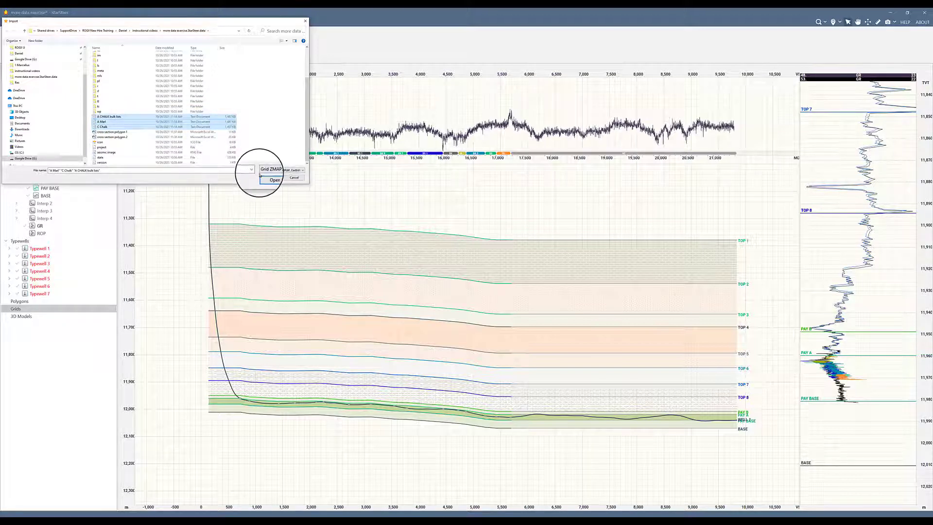
left_click(270, 178)
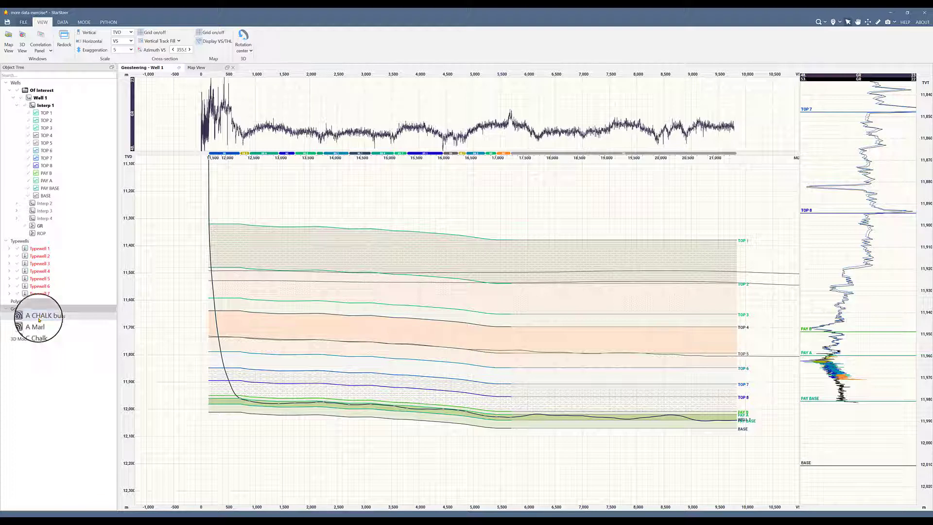
Give the A CHALK grid's cross-section line a heavier weight and a dashed style.
left_click(39, 316)
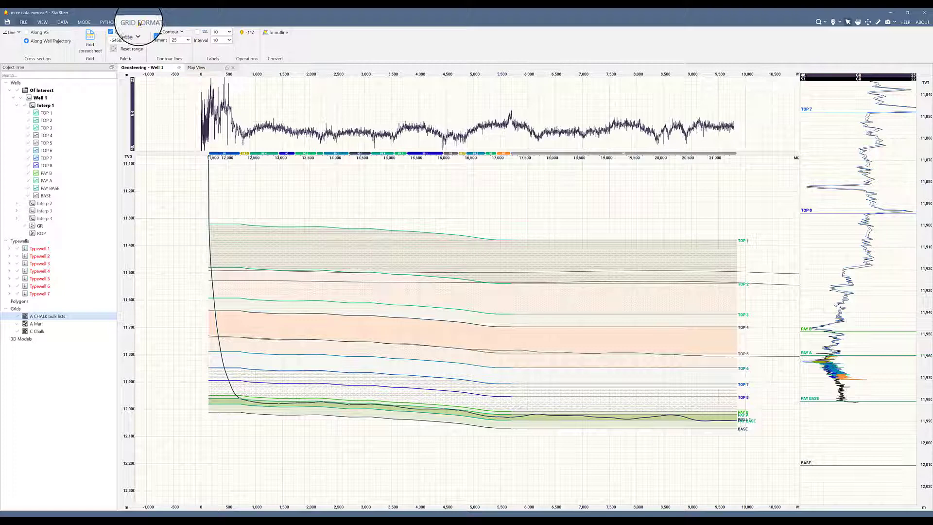
left_click(16, 32)
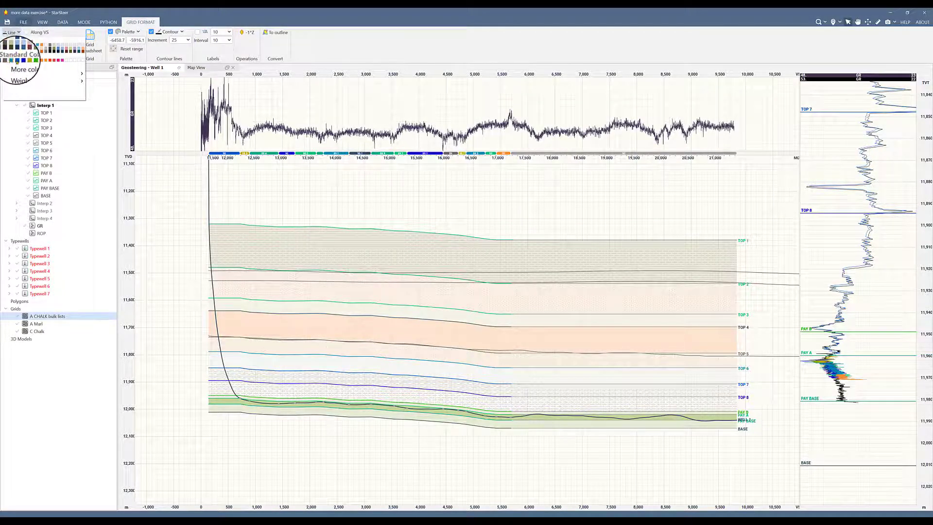
left_click(94, 103)
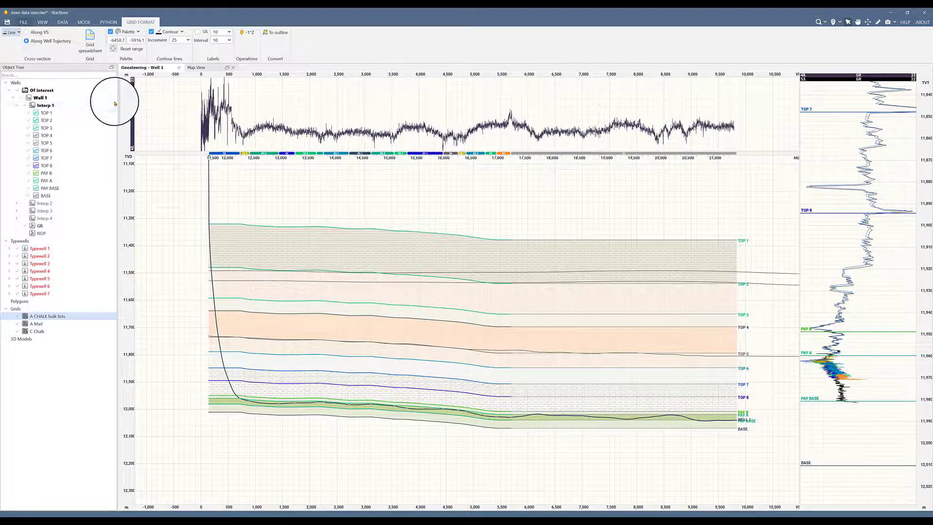
left_click(17, 32)
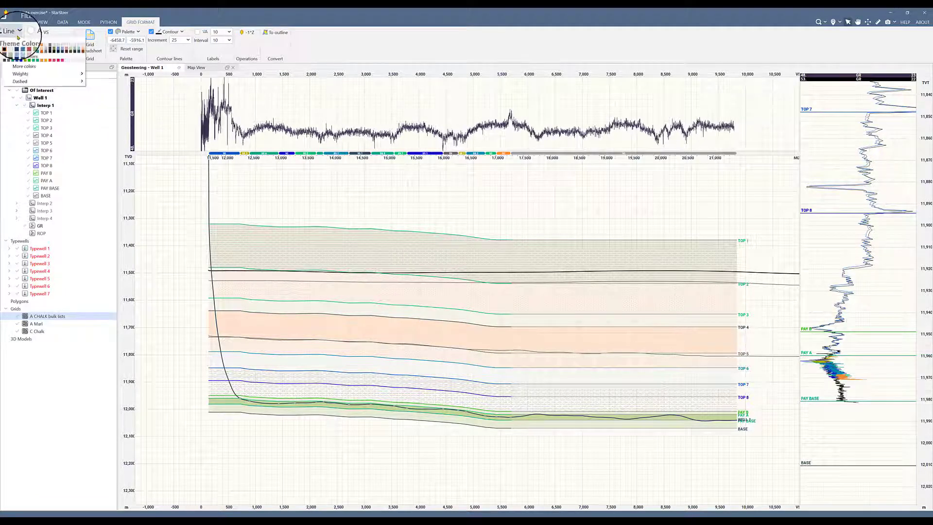
mouse_move(21, 80)
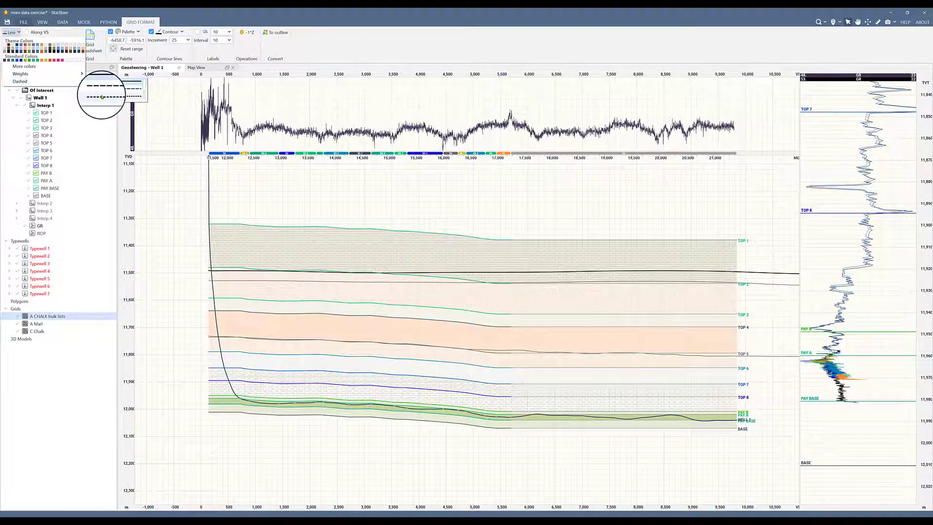
left_click(94, 94)
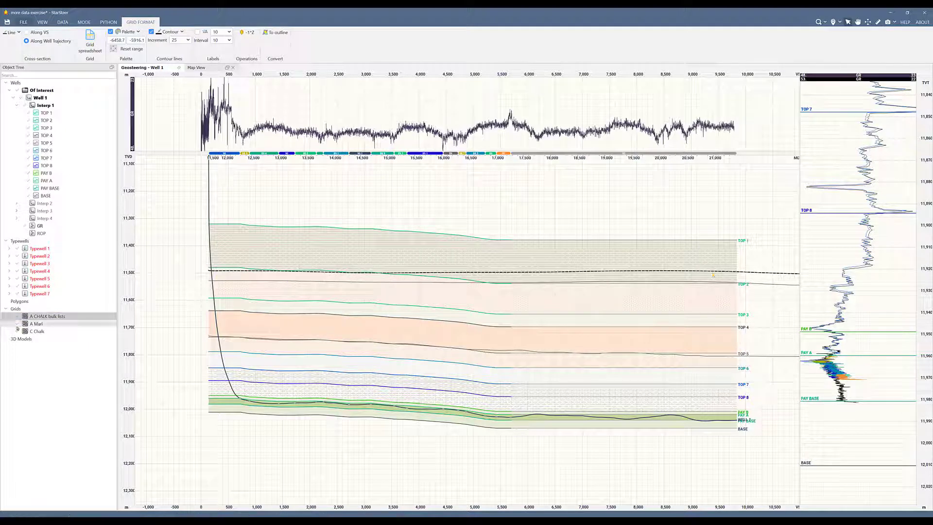
Show the A CHALK grid in map view with contour labels at interval 5.
left_click(198, 68)
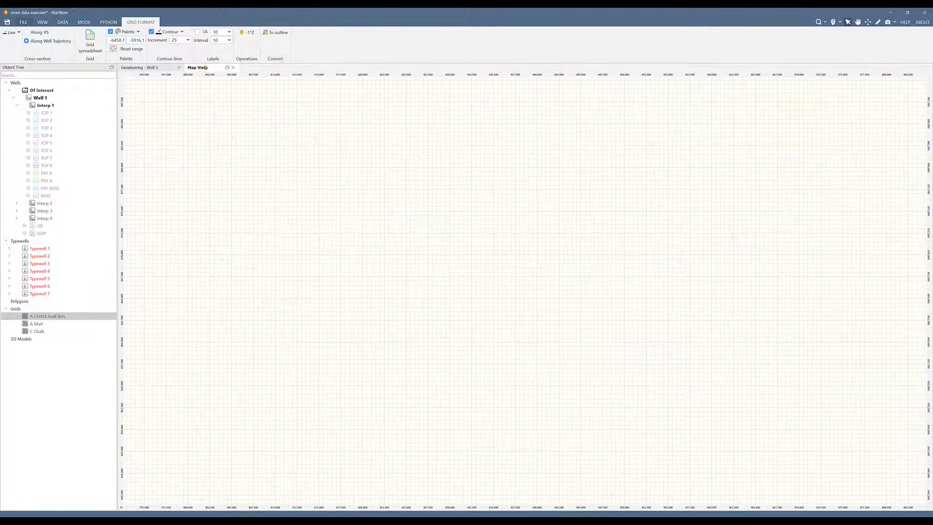
left_click(24, 315)
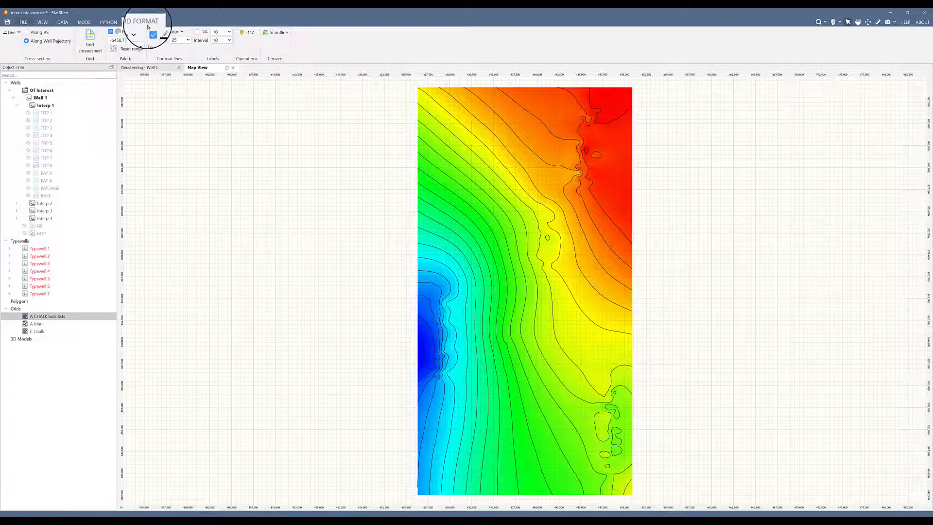
left_click(198, 32)
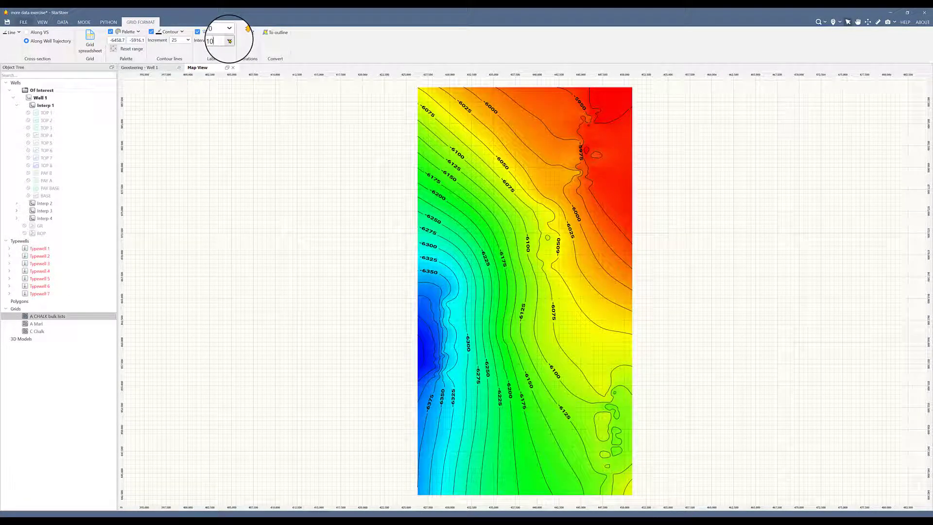
left_click(229, 40)
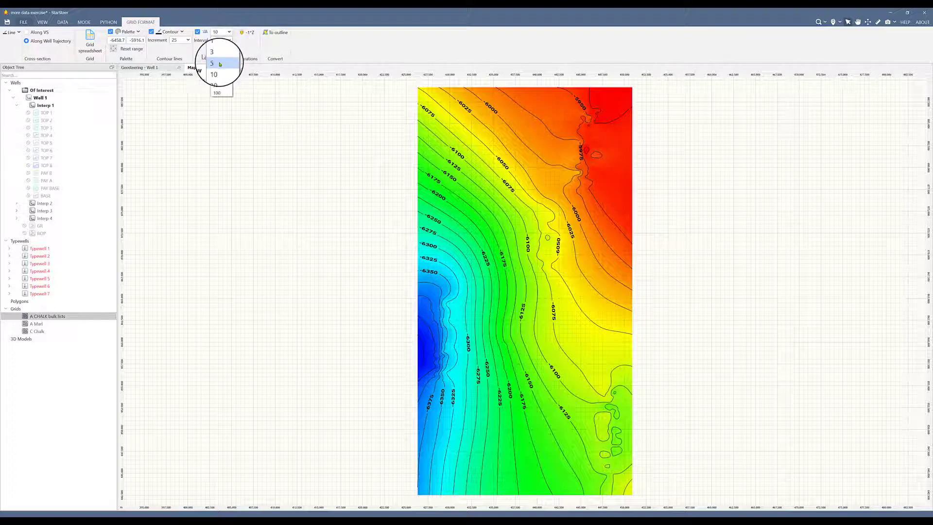
left_click(221, 63)
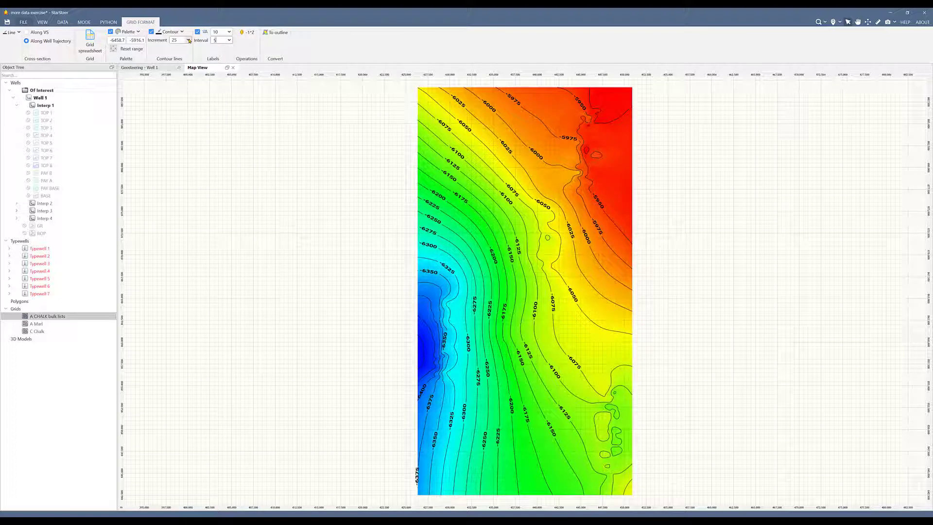
Set the contour increment to 20 and return to the Well 1 cross-section.
left_click(189, 42)
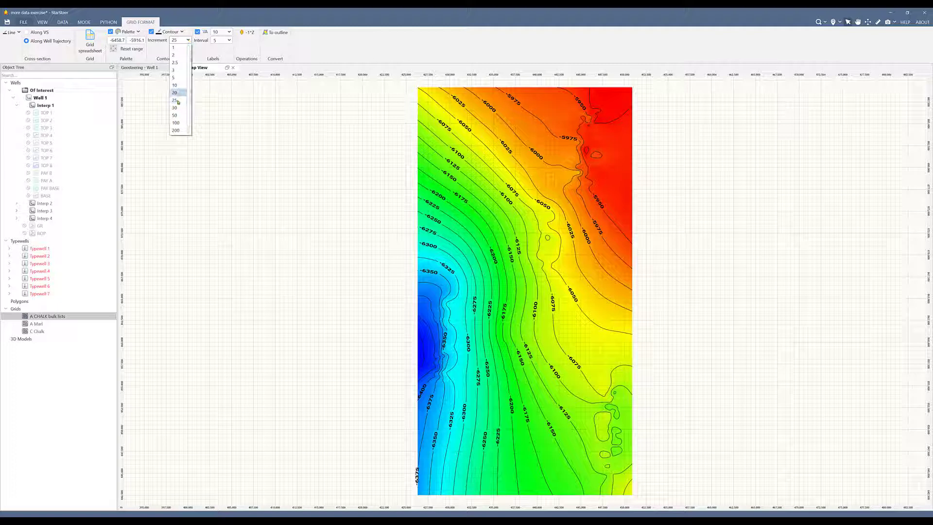
left_click(175, 123)
left_click(183, 41)
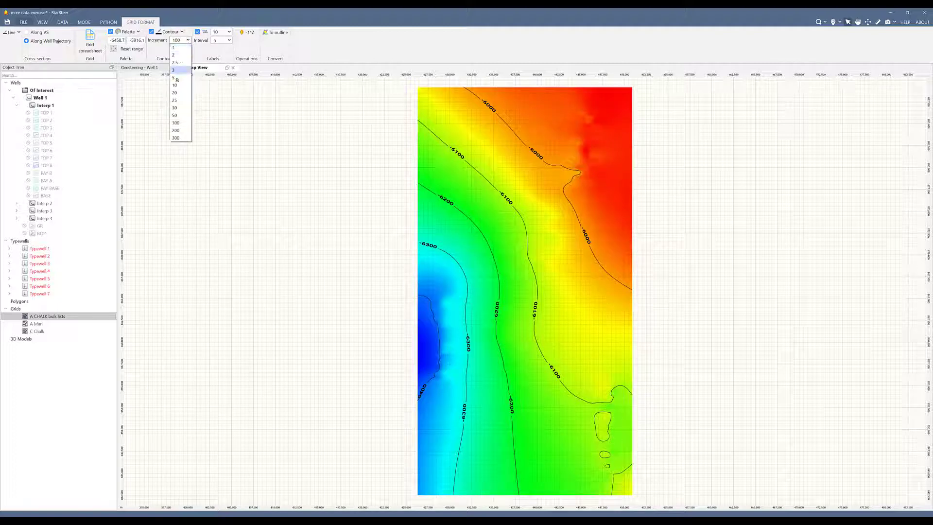
left_click(180, 94)
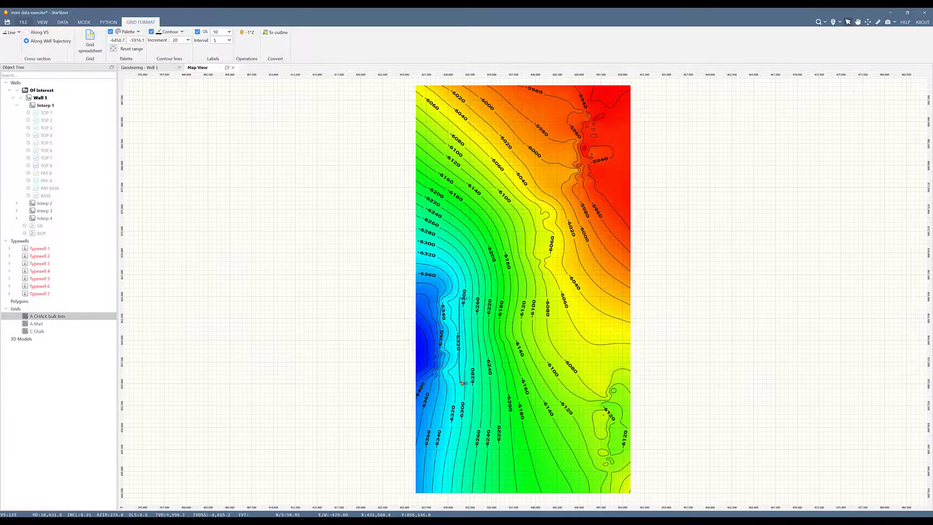
scroll(464, 383, "up", 3)
scroll(463, 383, "up", 2)
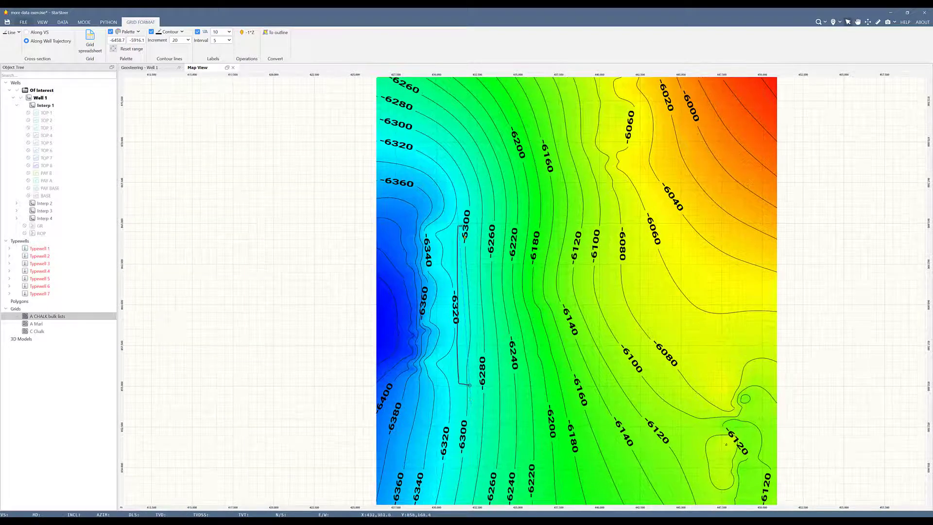
left_click(152, 67)
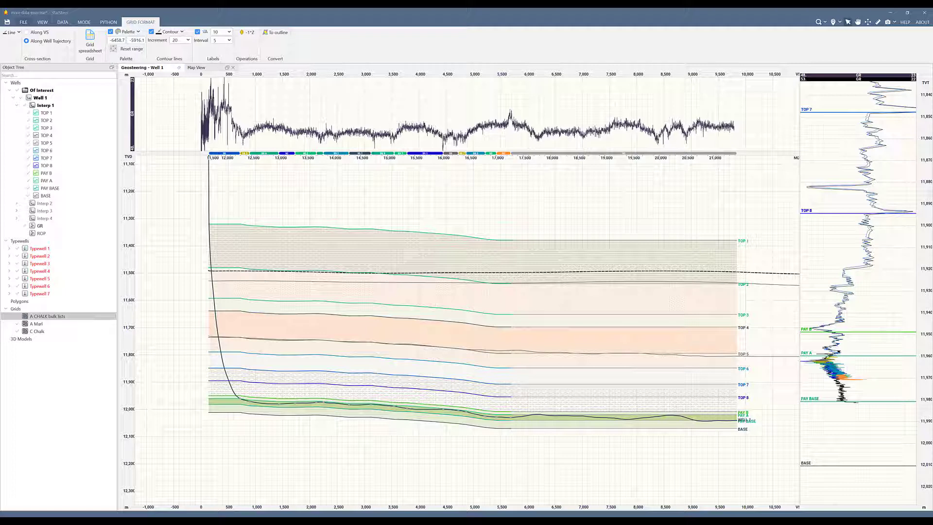
Import the 'seismic image' PNG file under Well 1.
right_click(40, 98)
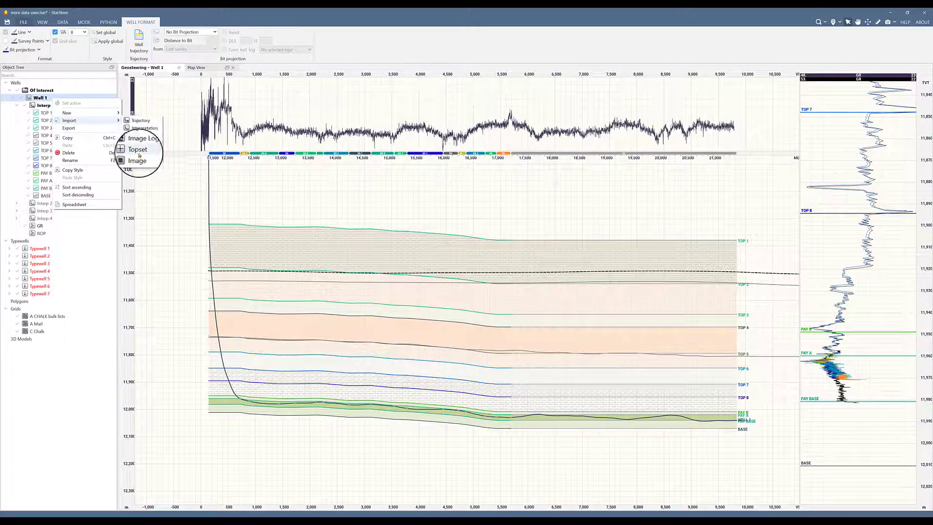
left_click(146, 175)
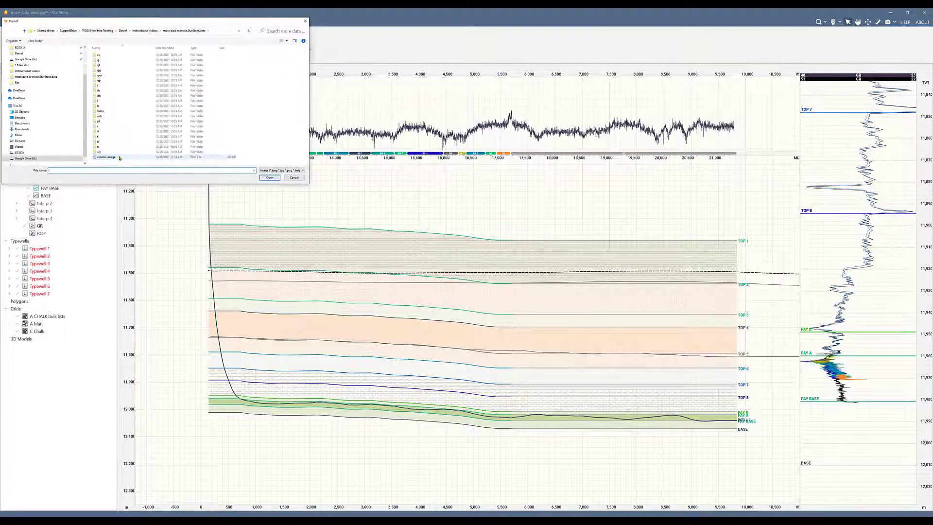
left_click(168, 157)
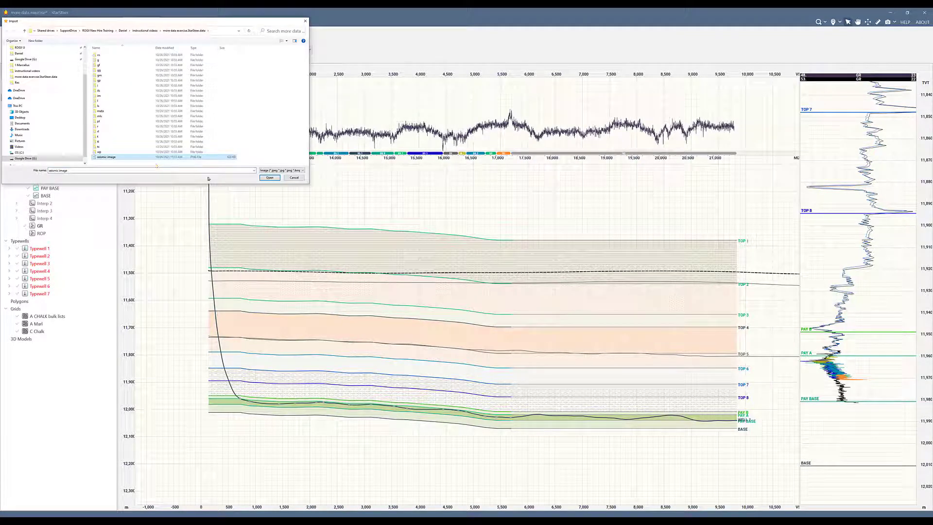
left_click(269, 178)
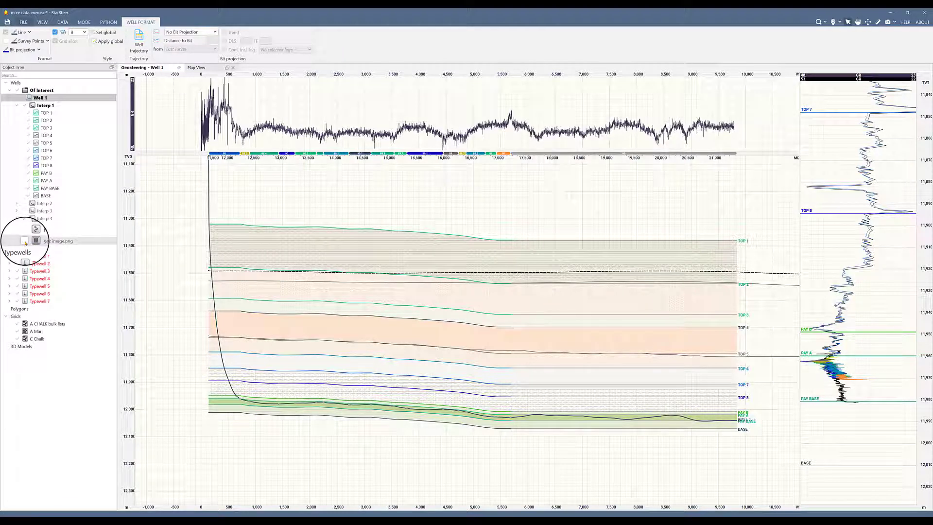
Show the seismic image, stretch it to the section's full width, and adjust its lightness.
left_click(25, 241)
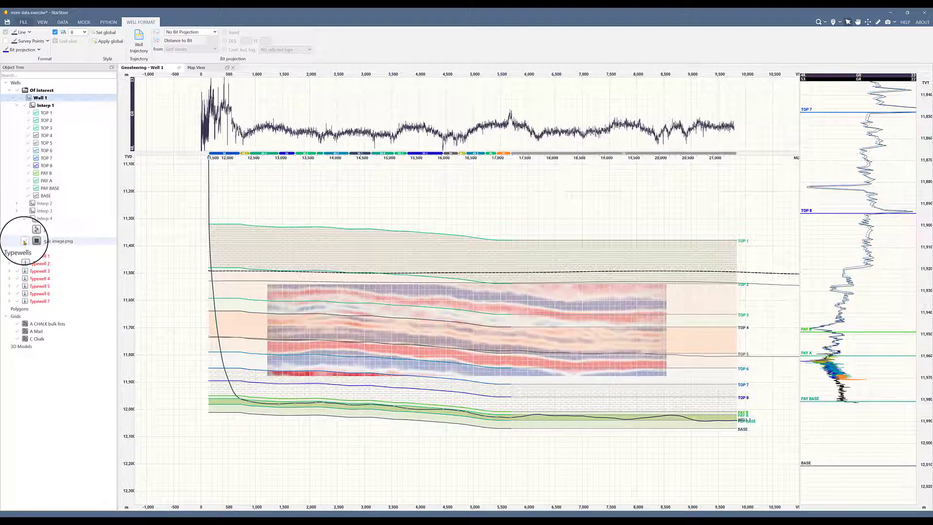
left_click(55, 240)
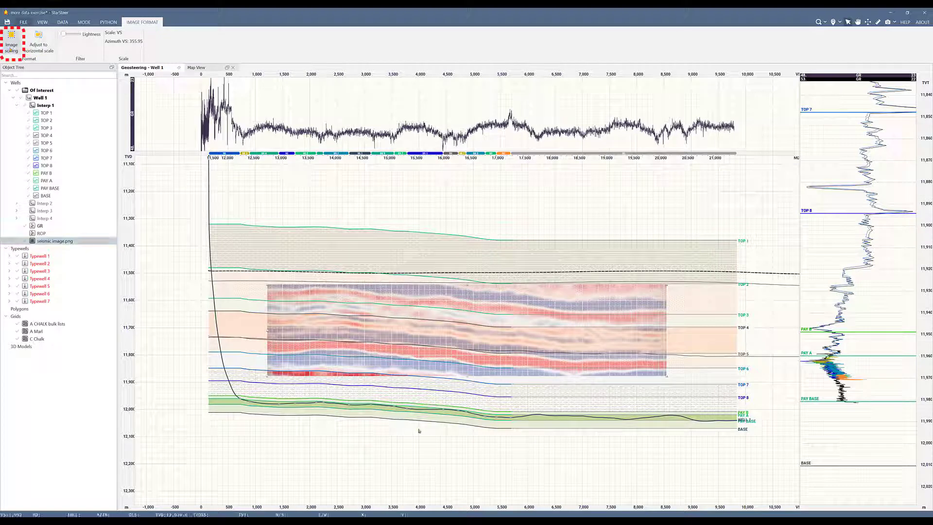
left_click(11, 50)
left_click_drag(267, 284, 205, 269)
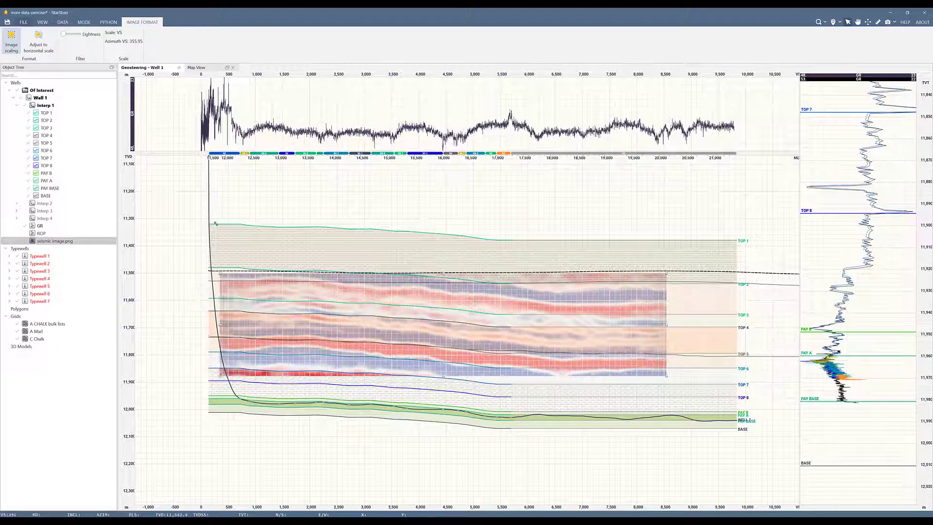
left_click(62, 36)
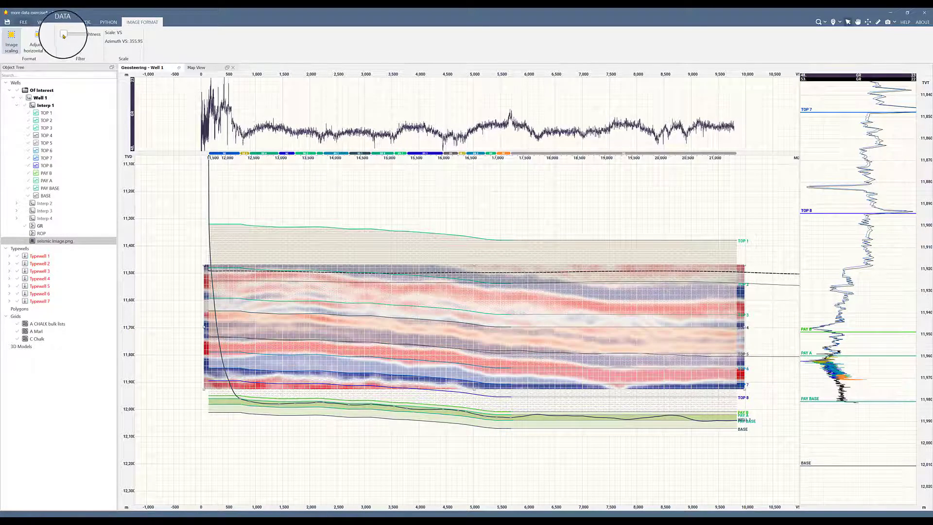
mouse_move(63, 37)
left_mouse_down()
mouse_move(82, 38)
mouse_move(64, 37)
left_mouse_up()
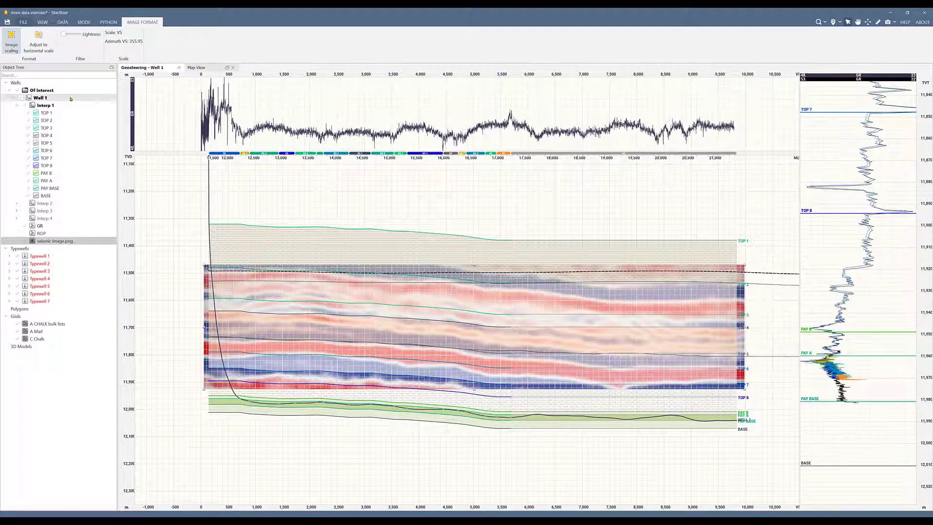
Set horizons TOP 1 through BASE to No Fill.
left_click(47, 113)
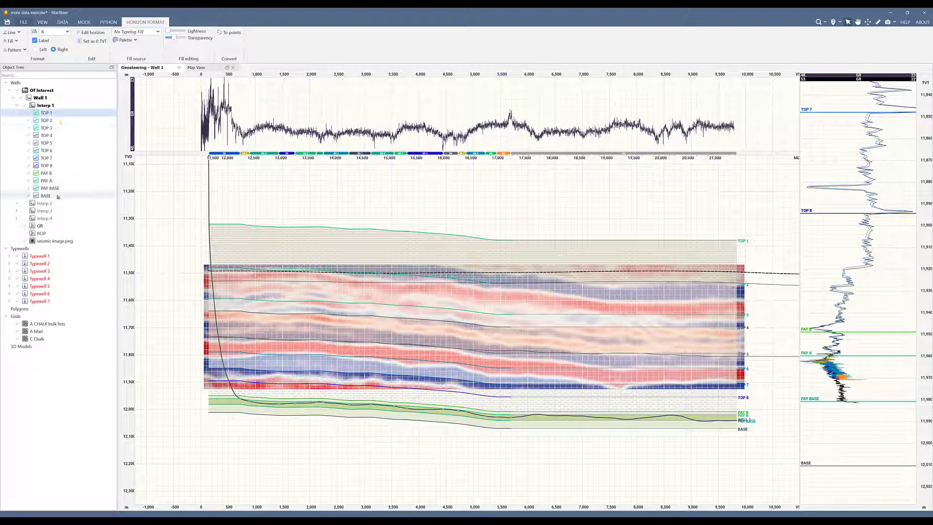
left_click(46, 195, "shift")
left_click(16, 41)
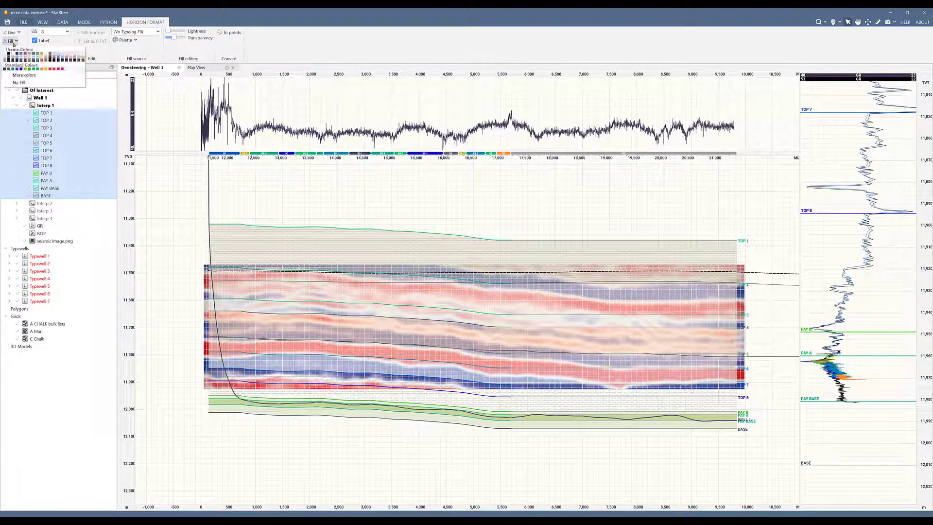
left_click(22, 82)
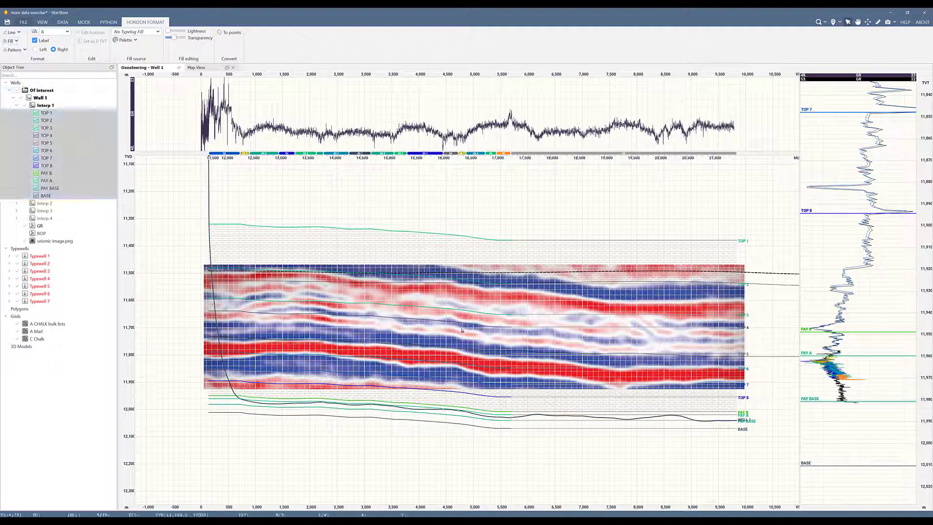
Lighten the seismic image with the Lightness slider, then deselect it.
left_click(54, 241)
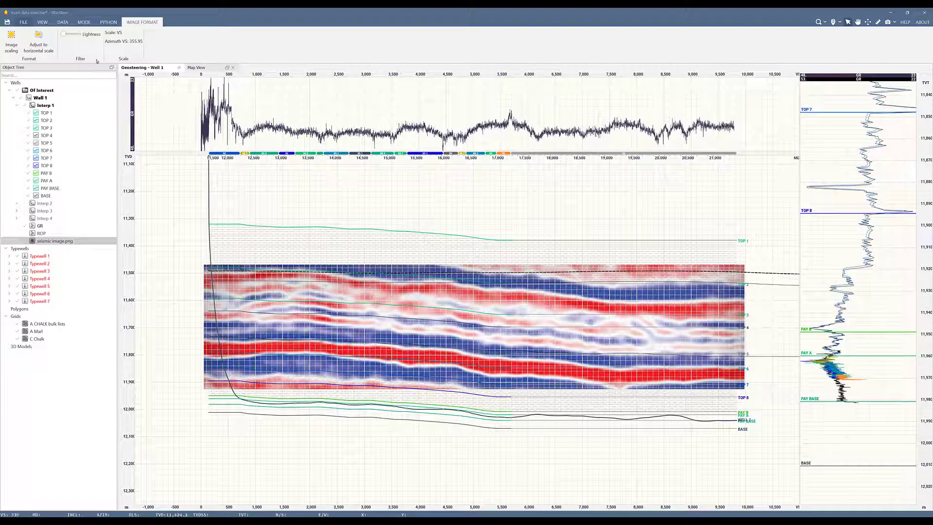
left_click_drag(65, 35, 70, 36)
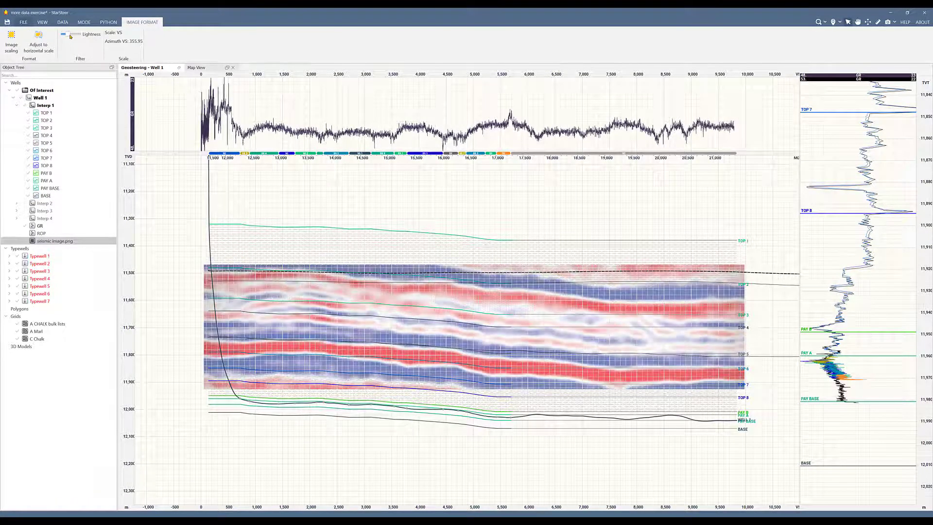
key("Escape")
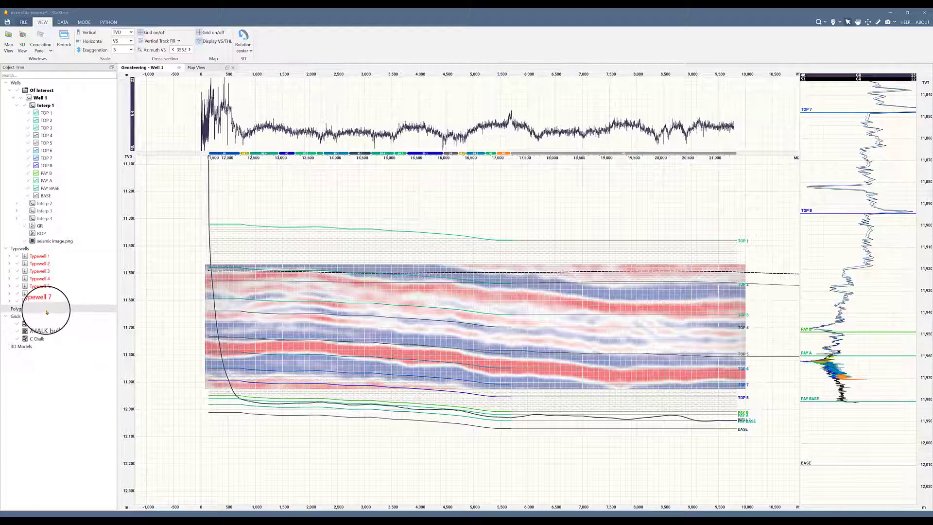
Import the 'cross section polygon 2' file into the Polygons folder.
left_click(46, 311)
right_click(46, 311)
mouse_move(64, 324)
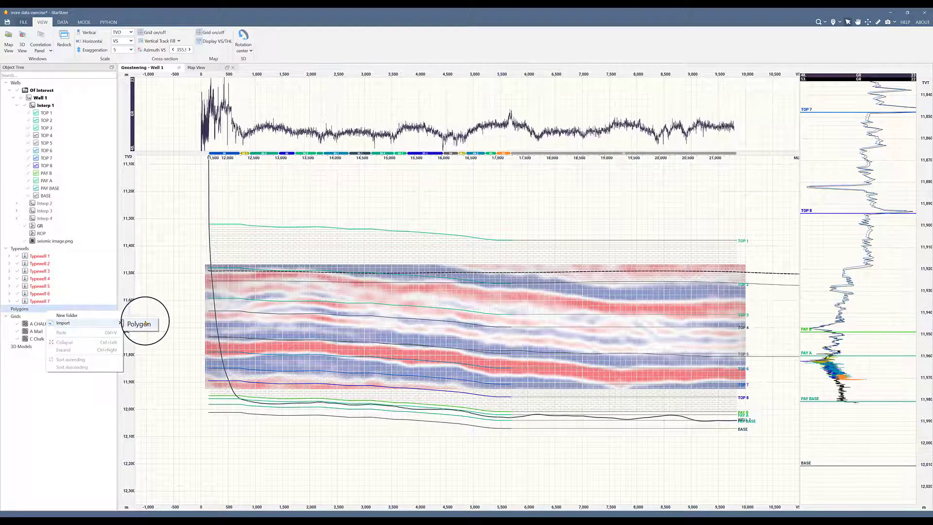
left_click(139, 322)
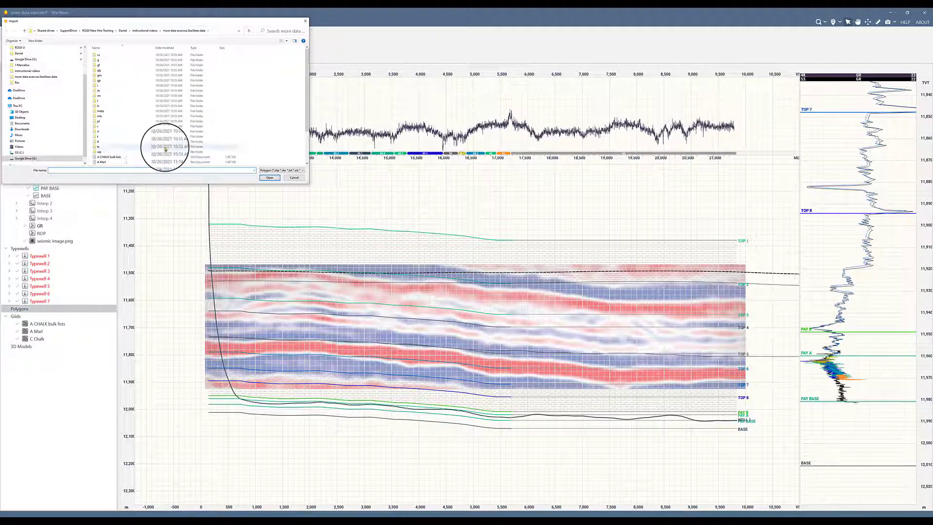
scroll(165, 148, "down", 3)
left_click(150, 134)
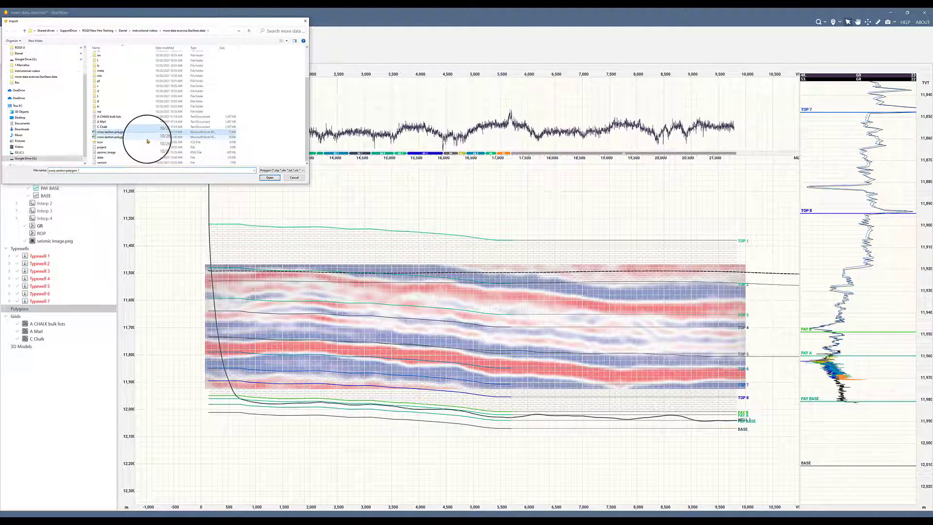
left_click(147, 140)
left_click(148, 139)
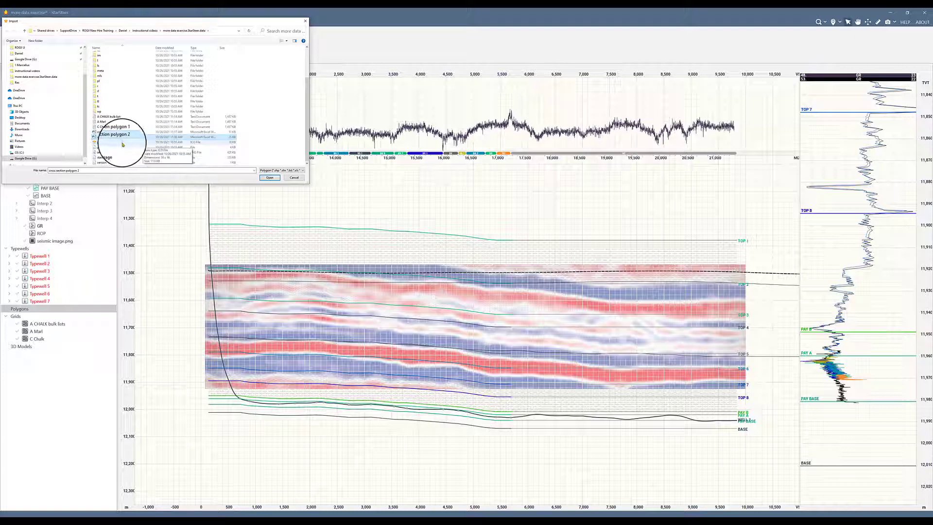
left_click(271, 178)
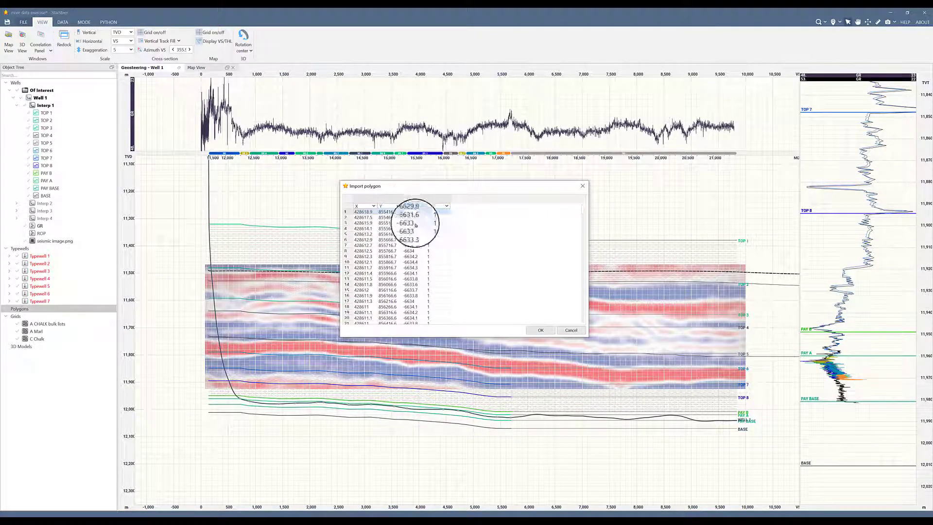
Confirm the polygon import and display cross section polygon 2 in Map View.
left_click(540, 330)
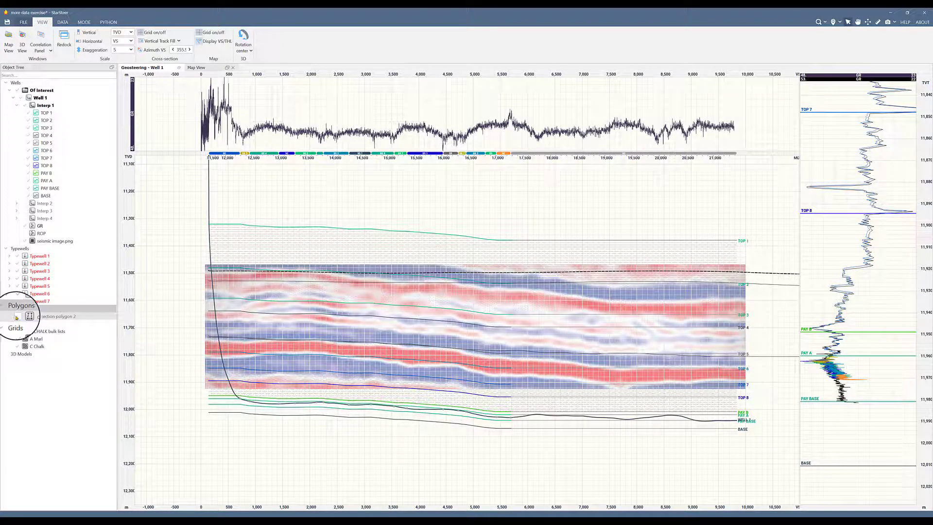
left_click(196, 67)
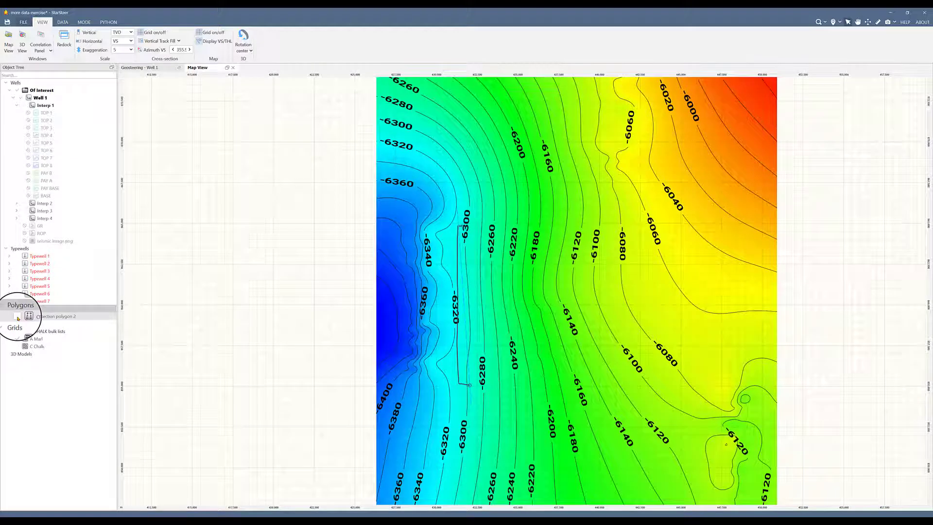
left_click(18, 318)
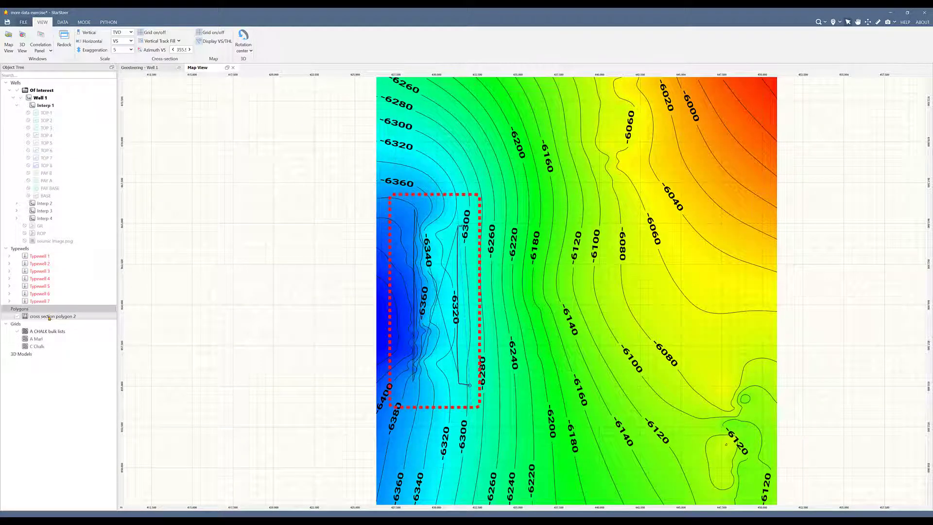
left_click(49, 318)
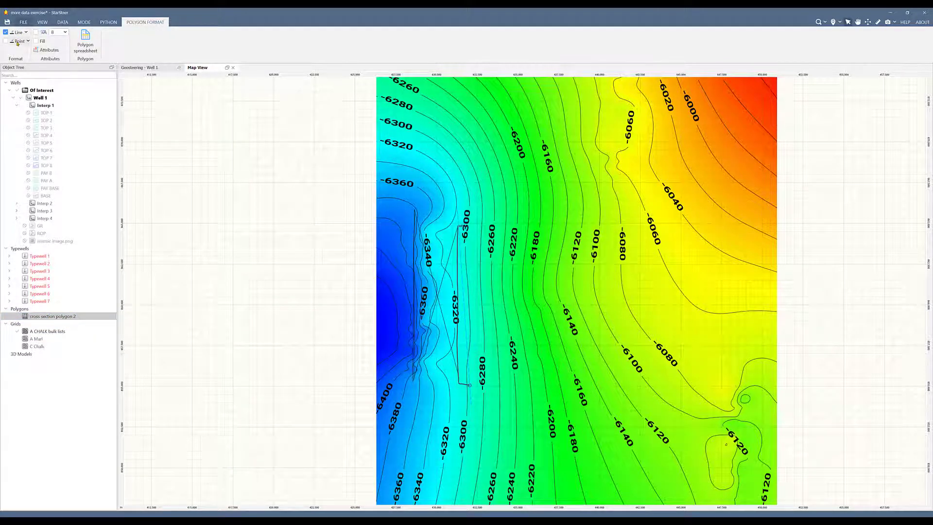
Switch back to the 'Geosteering - Well 1' tab.
left_click(142, 67)
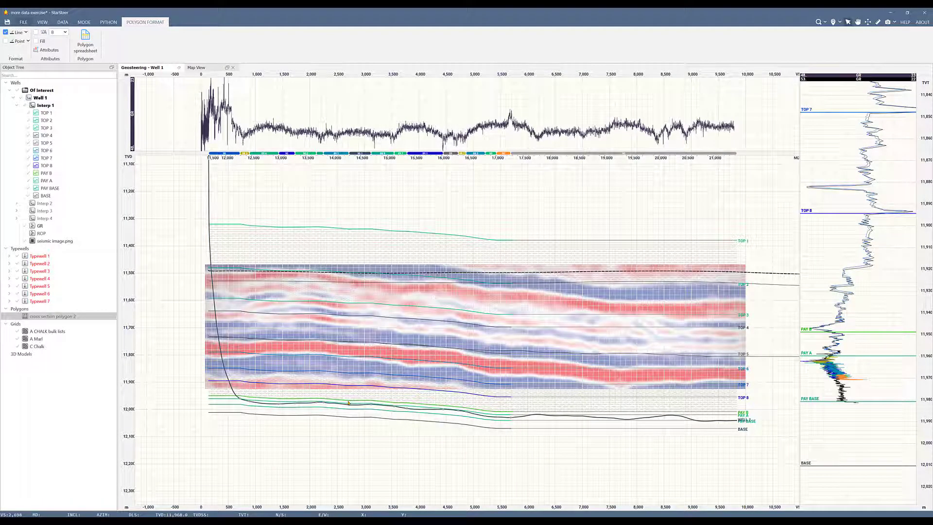